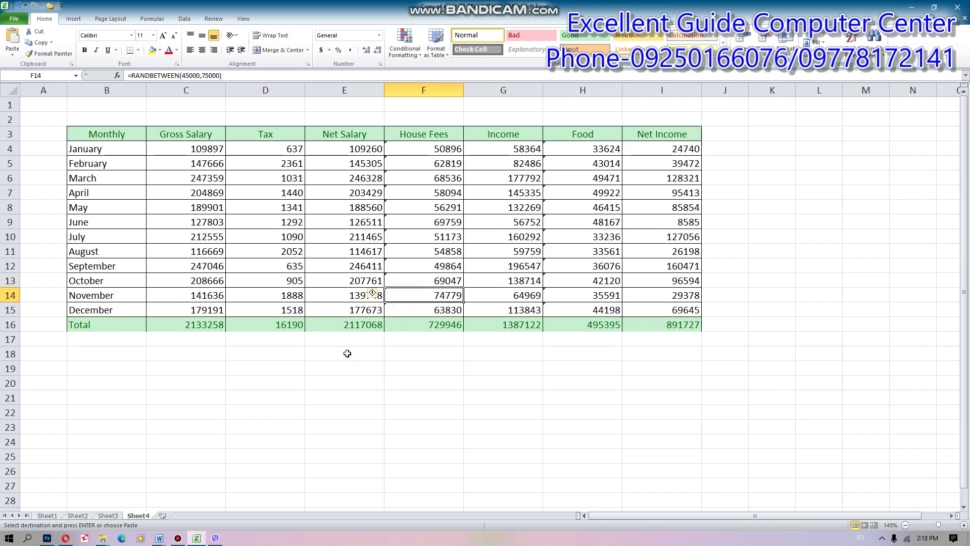
Step: Inspect the Tax and Net Salary formulas for April and September
{"action": "left_click", "coordinate": [319, 353]}
{"action": "left_click", "coordinate": [278, 295]}
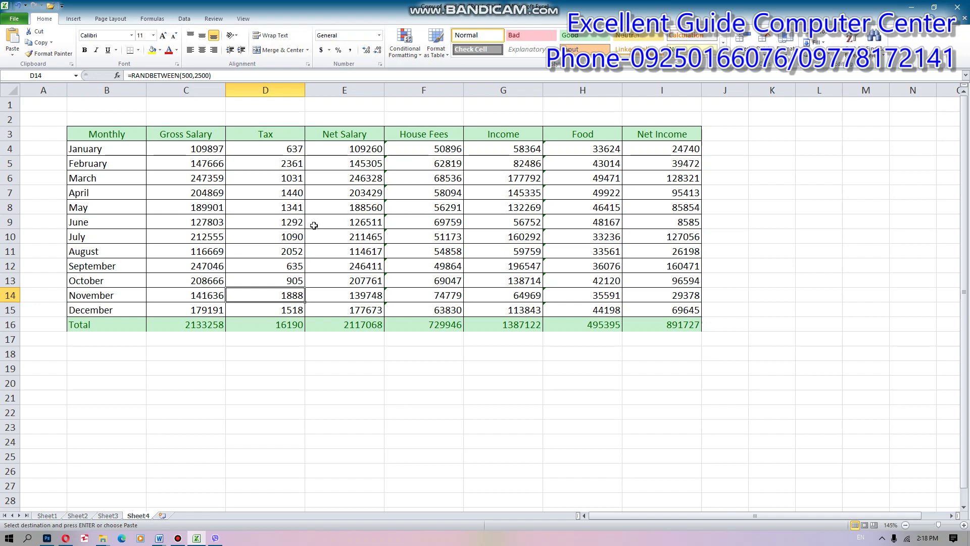
{"action": "left_click", "coordinate": [348, 266]}
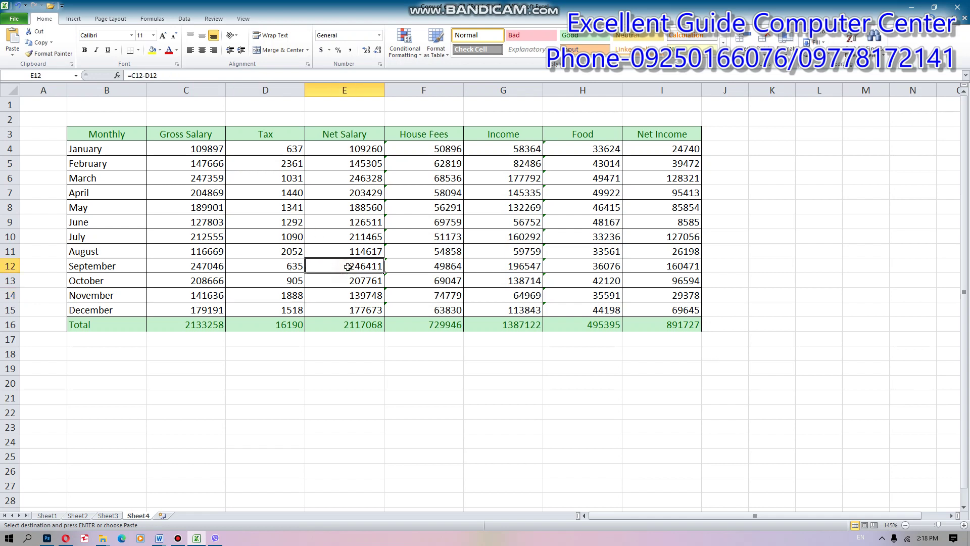
{"action": "left_click", "coordinate": [367, 187]}
{"action": "left_click", "coordinate": [257, 198]}
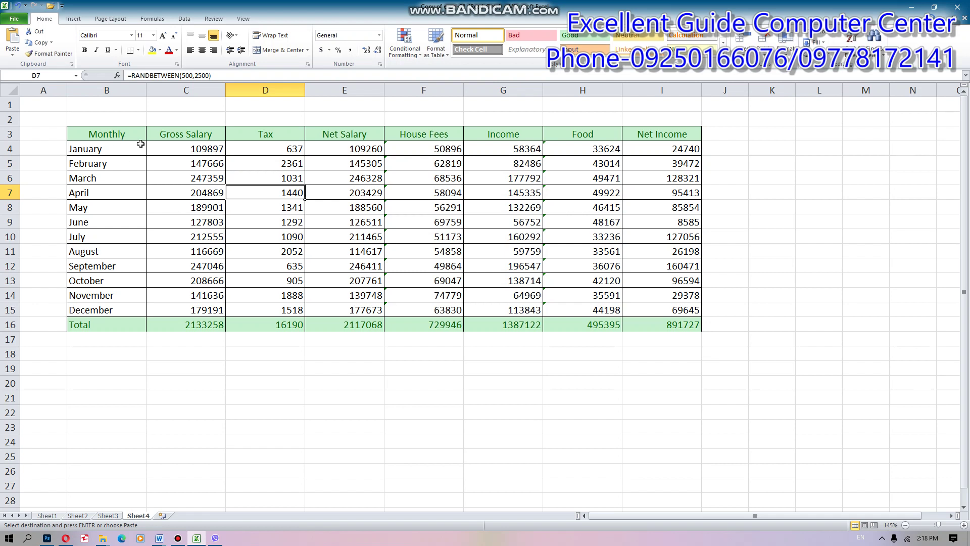
Step: Add filter arrows to headers B3:I3, Monthly through Net Income
{"action": "left_click_drag", "start_coordinate": [135, 136], "coordinate": [657, 132]}
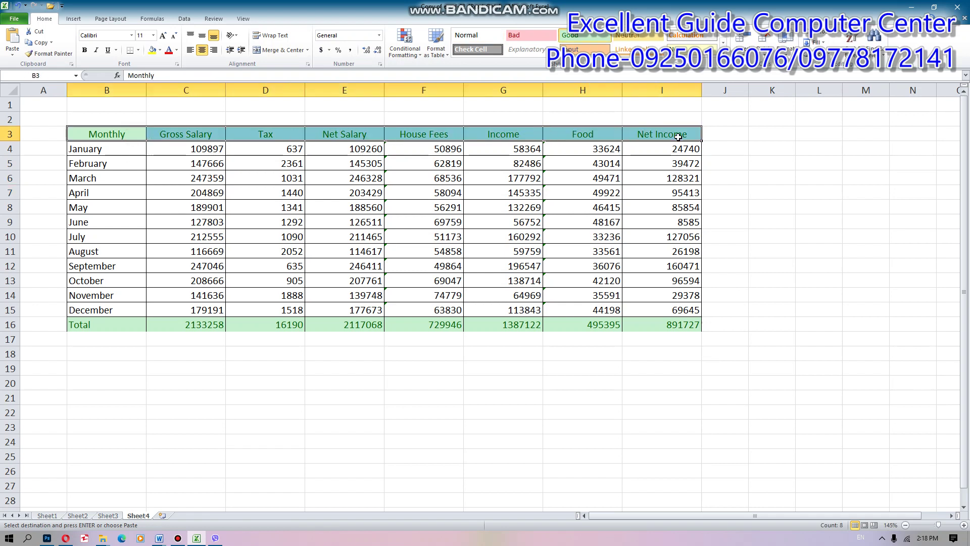
{"action": "left_click", "coordinate": [184, 19]}
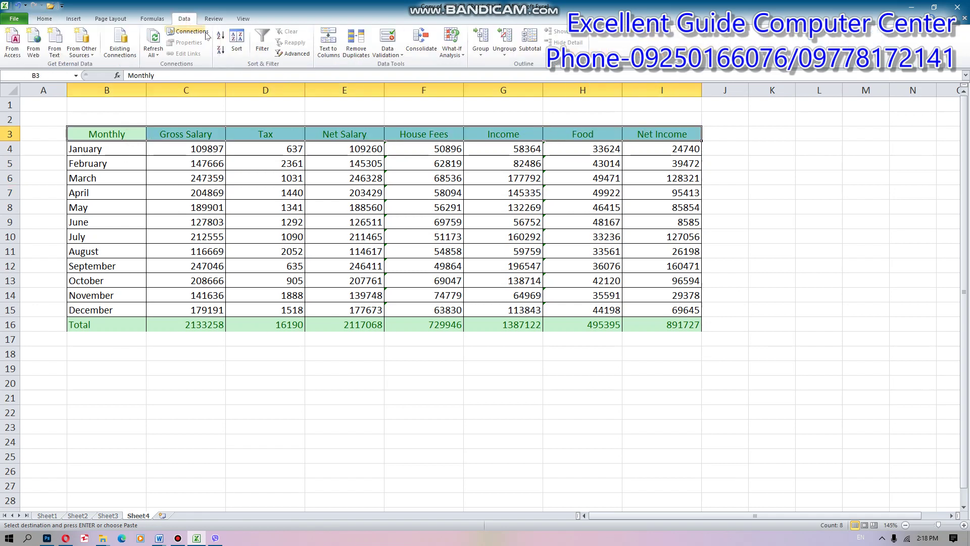
{"action": "left_click", "coordinate": [264, 50]}
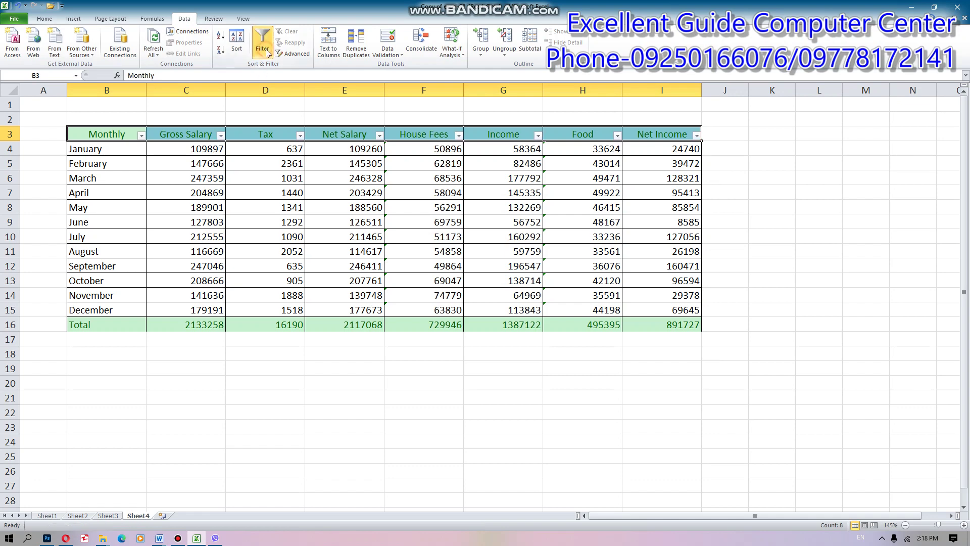
{"action": "left_click", "coordinate": [254, 203]}
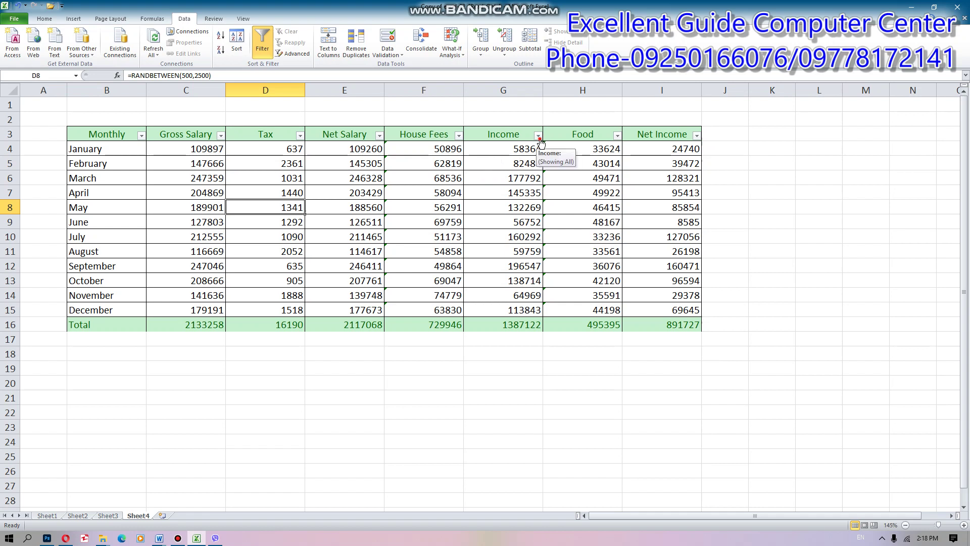
Step: Sort the table by Income smallest to largest, then select the Income values to see their sum
{"action": "left_click", "coordinate": [538, 135]}
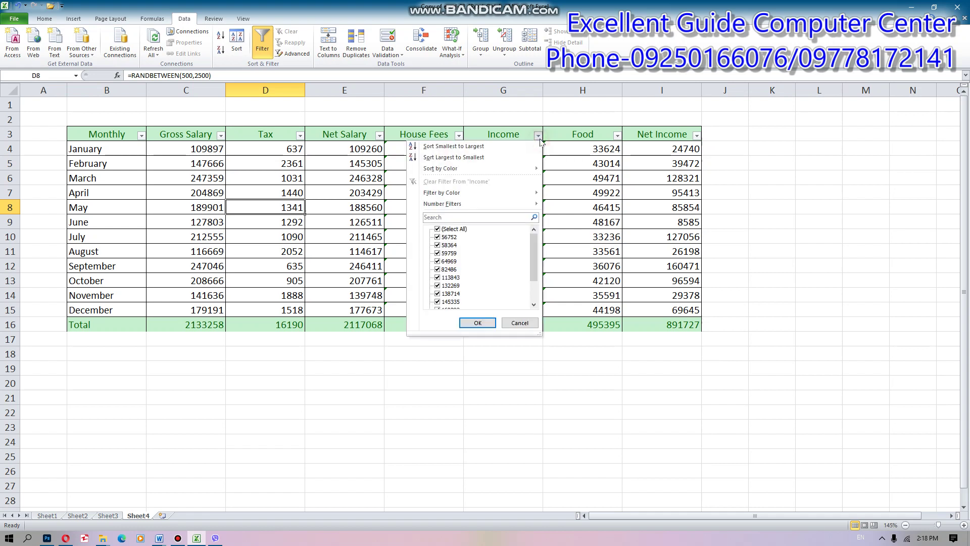
{"action": "left_click", "coordinate": [447, 146]}
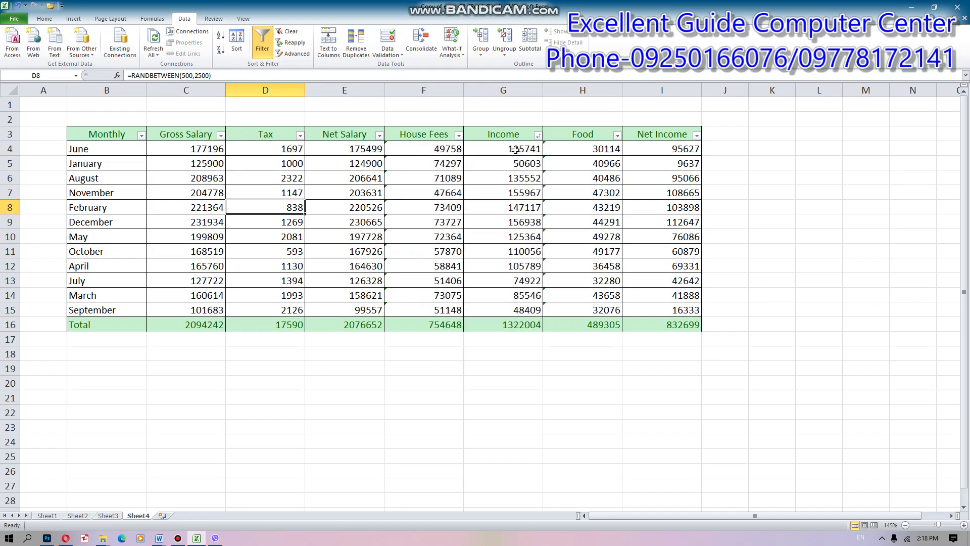
{"action": "left_click_drag", "start_coordinate": [515, 150], "coordinate": [520, 303]}
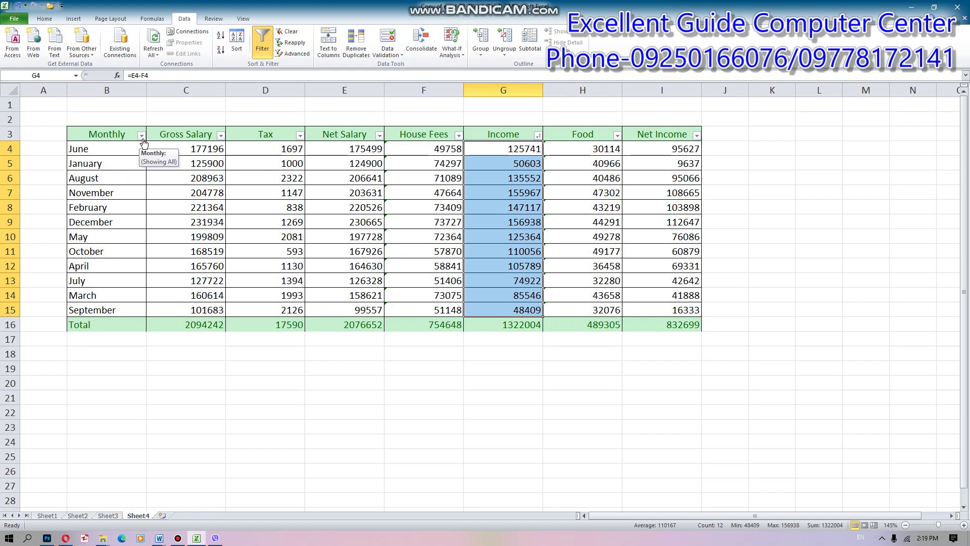
Step: Sort rows by month name A to Z, try Z to A, then undo the reverse sort
{"action": "left_click", "coordinate": [142, 137]}
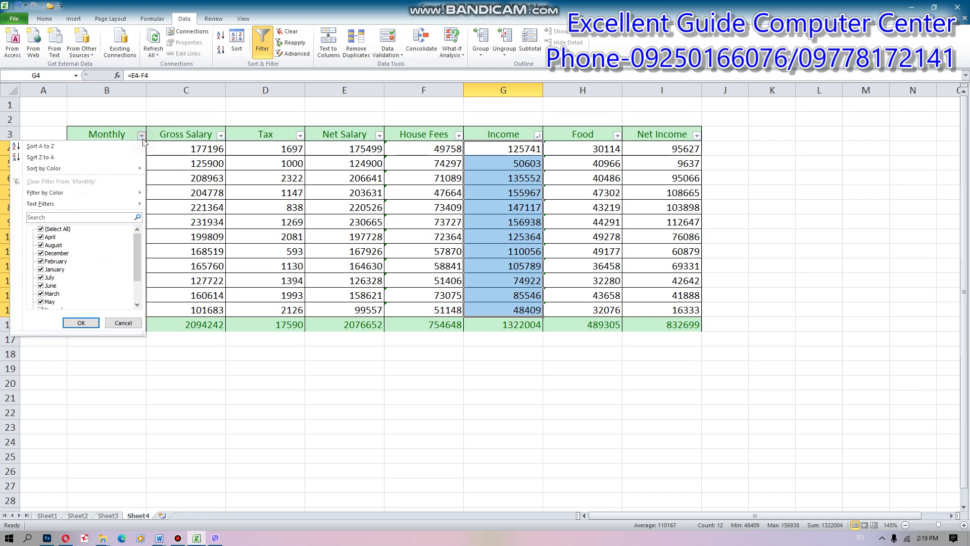
{"action": "left_click", "coordinate": [41, 147]}
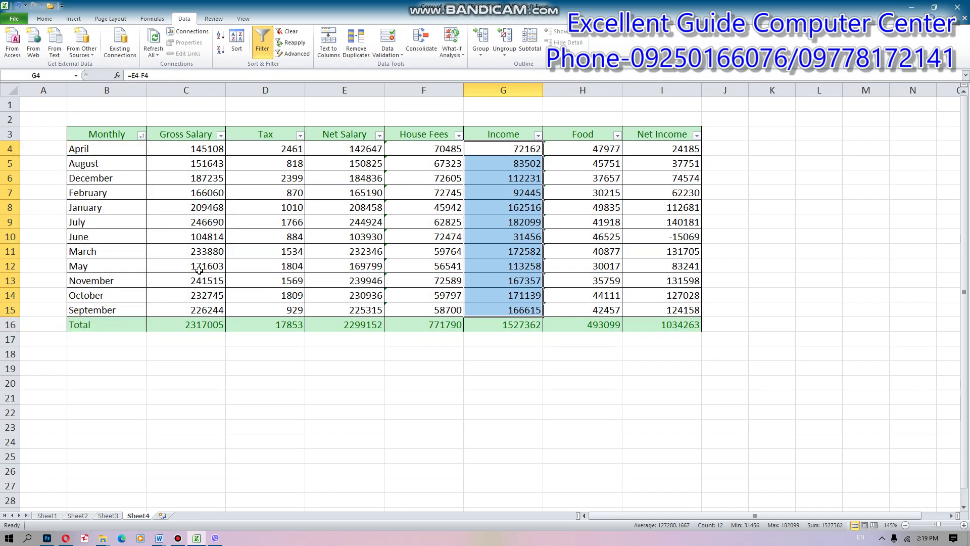
{"action": "left_click", "coordinate": [141, 136]}
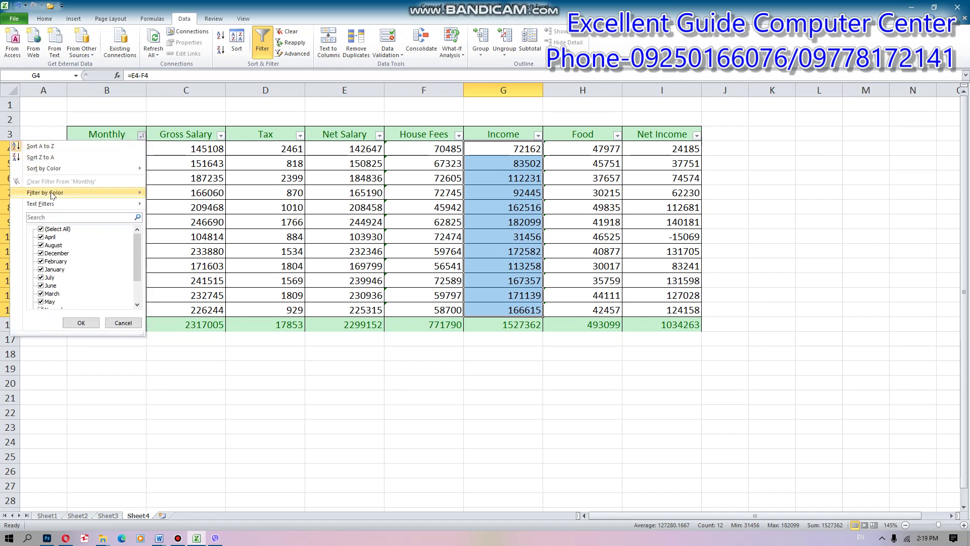
{"action": "left_click", "coordinate": [54, 157]}
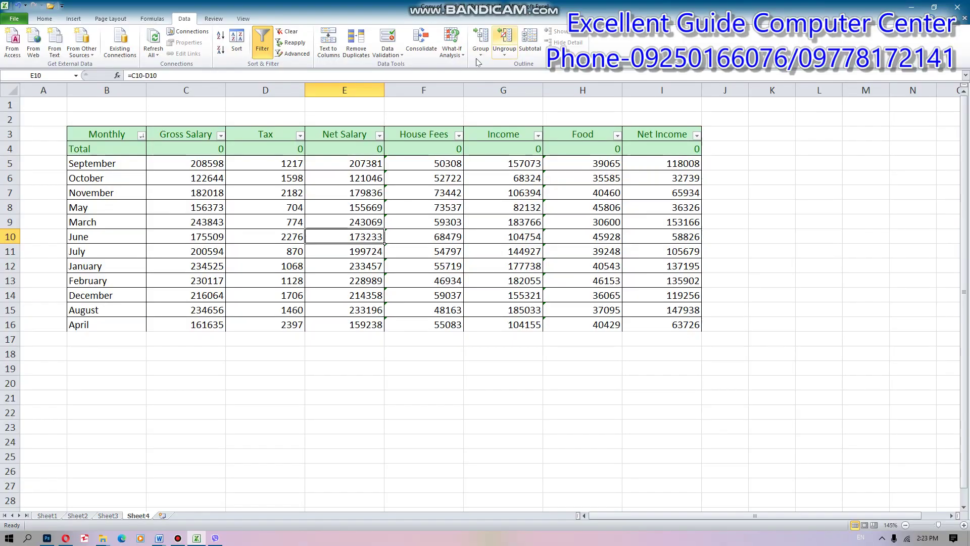
{"action": "left_click", "coordinate": [388, 201]}
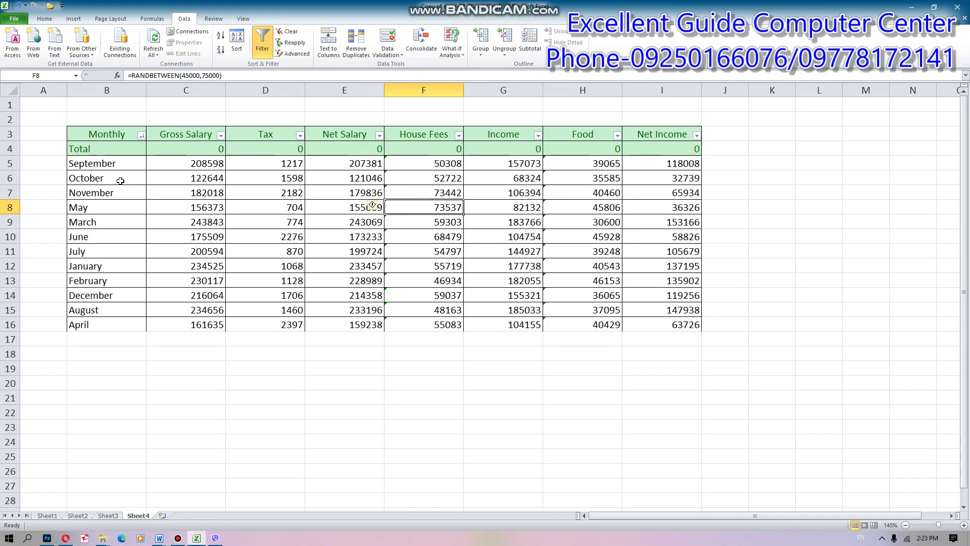
{"action": "left_click", "coordinate": [17, 6]}
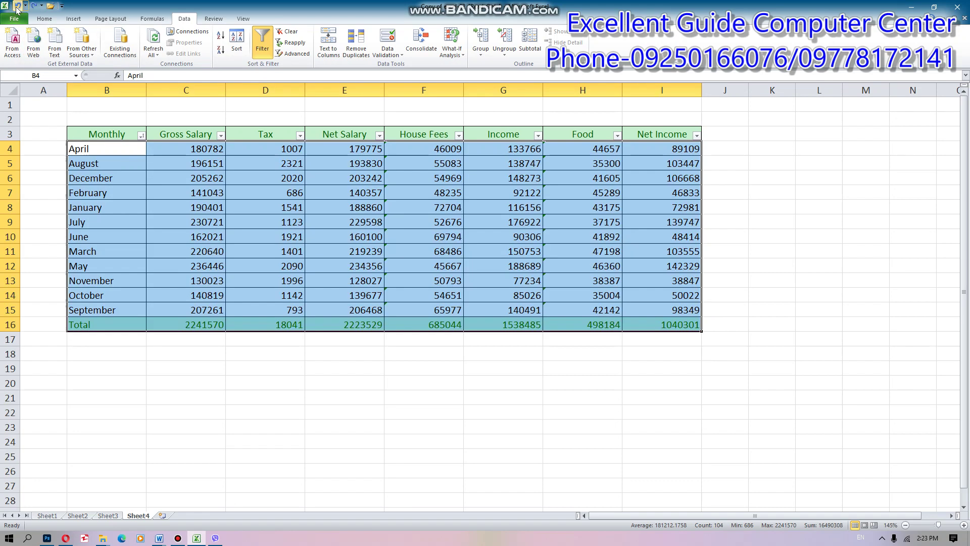
Step: Clear all contents from the Net Salary column onward
{"action": "left_click_drag", "start_coordinate": [114, 136], "coordinate": [244, 274]}
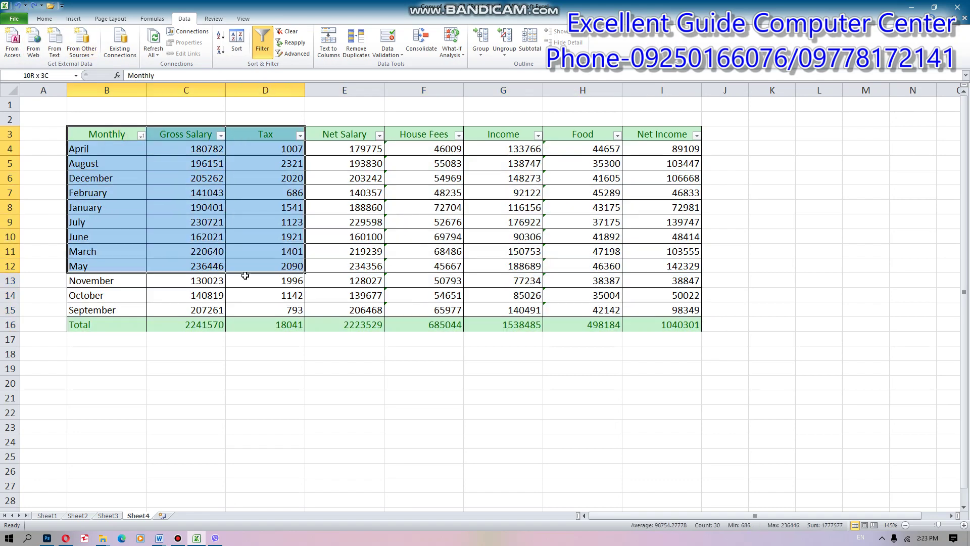
{"action": "left_click_drag", "start_coordinate": [344, 119], "coordinate": [802, 371]}
{"action": "key", "text": "Delete"}
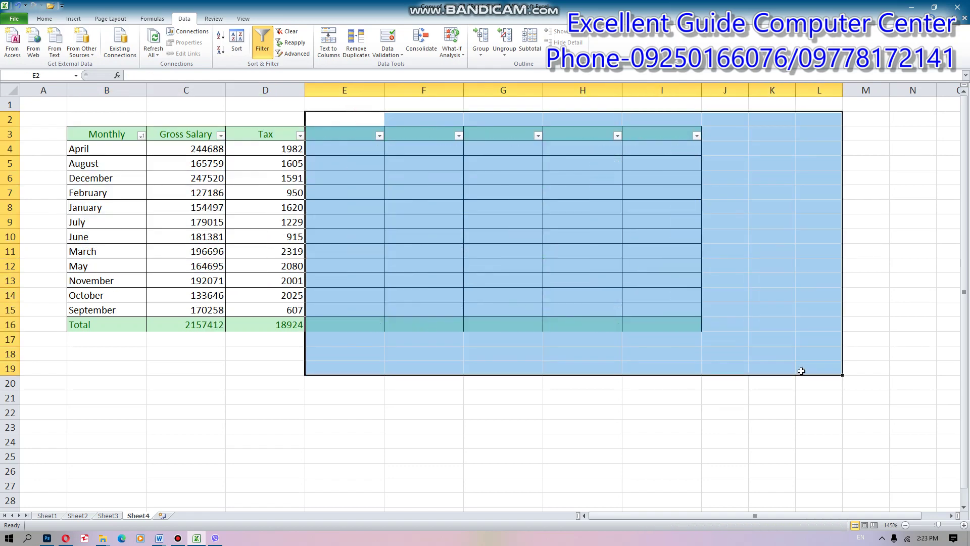
{"action": "left_click", "coordinate": [514, 236]}
{"action": "left_click_drag", "start_coordinate": [343, 119], "coordinate": [369, 131]}
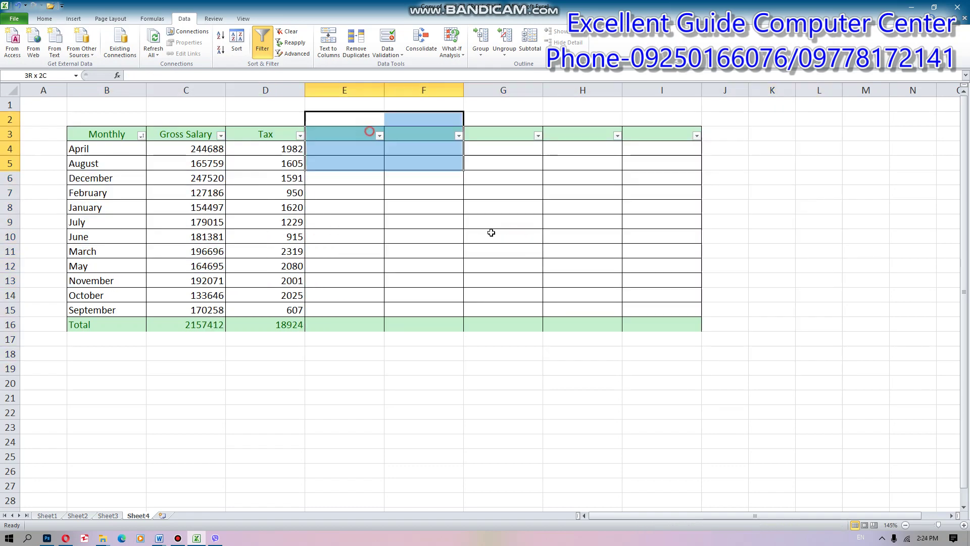
{"action": "left_click_drag", "start_coordinate": [475, 214], "coordinate": [735, 385]}
{"action": "right_click", "coordinate": [582, 238]}
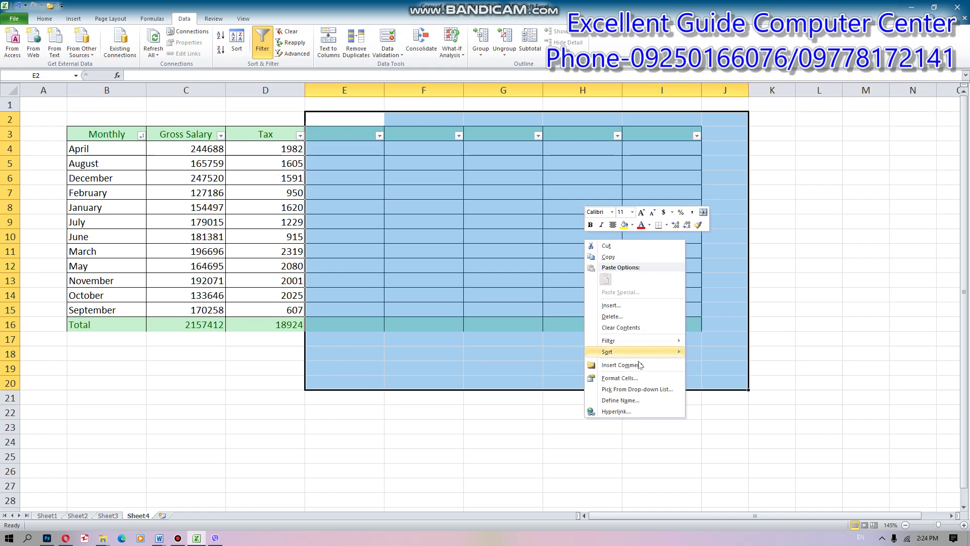
{"action": "left_click", "coordinate": [625, 332]}
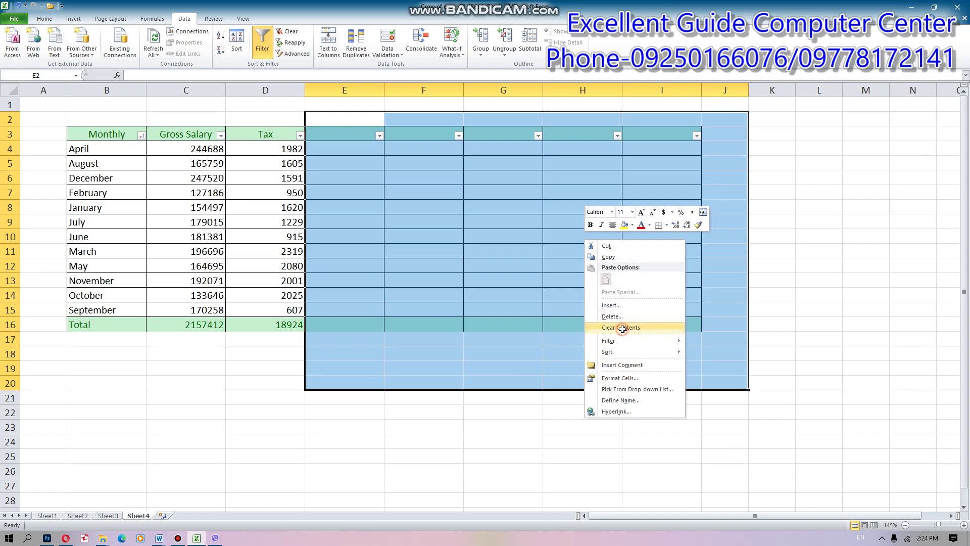
Step: Delete the emptied cells right of Tax and switch the filter arrows off
{"action": "right_click", "coordinate": [390, 131]}
{"action": "left_click", "coordinate": [443, 209]}
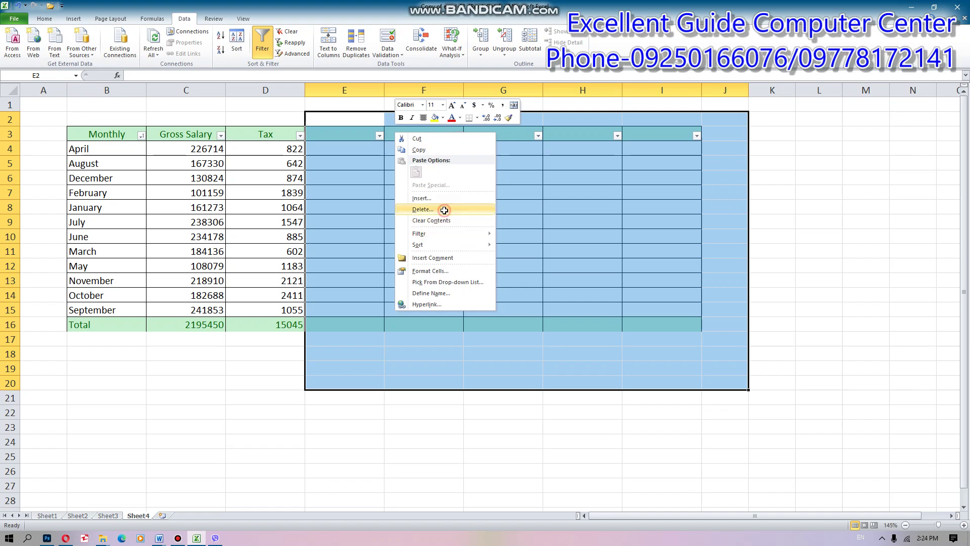
{"action": "left_click", "coordinate": [429, 237]}
{"action": "left_click", "coordinate": [428, 237]}
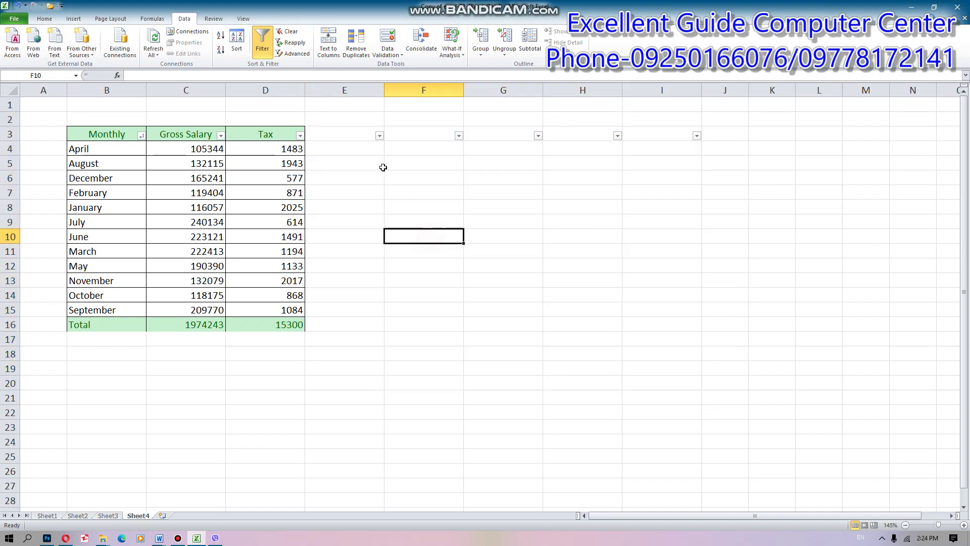
{"action": "left_click_drag", "start_coordinate": [346, 134], "coordinate": [733, 134]}
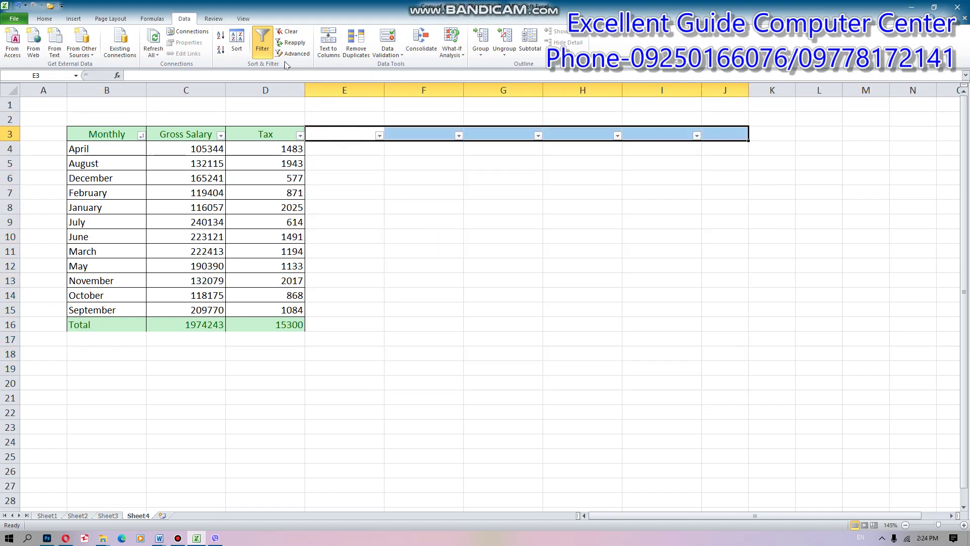
{"action": "left_click", "coordinate": [262, 51]}
{"action": "left_click", "coordinate": [343, 165]}
Step: Reapply filter arrows to headers B3:D3: Monthly, Gross Salary and Tax
{"action": "left_click_drag", "start_coordinate": [132, 134], "coordinate": [253, 147]}
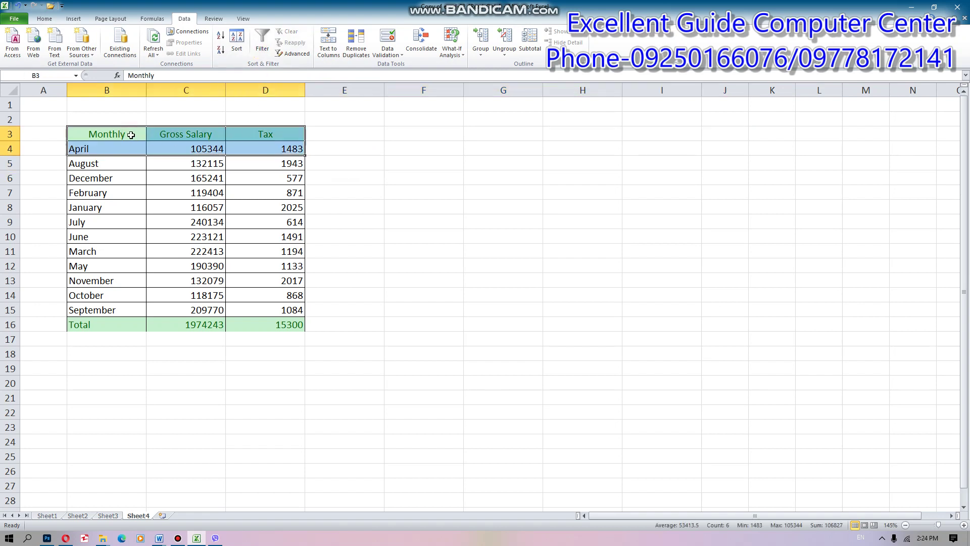
{"action": "left_click_drag", "start_coordinate": [133, 133], "coordinate": [283, 139]}
{"action": "left_click", "coordinate": [262, 43]}
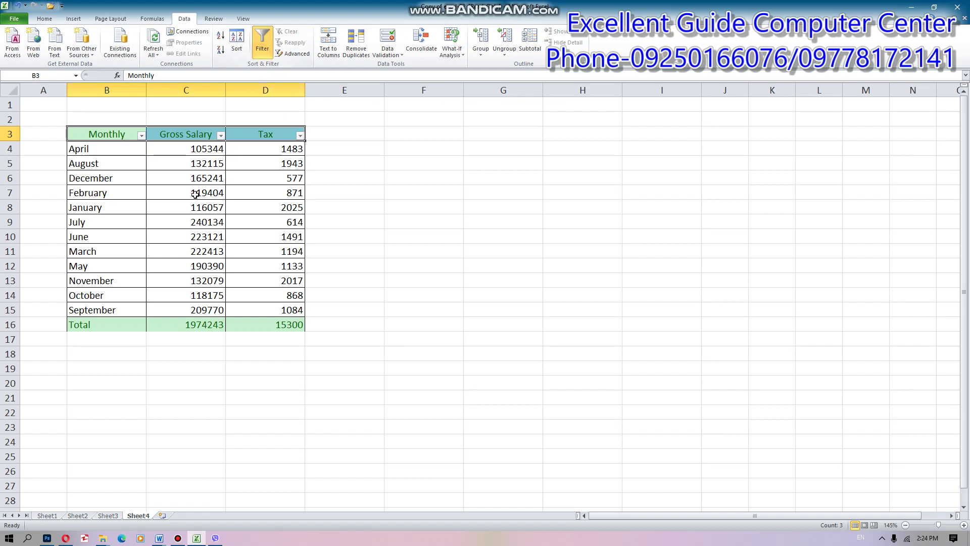
{"action": "left_click", "coordinate": [248, 192]}
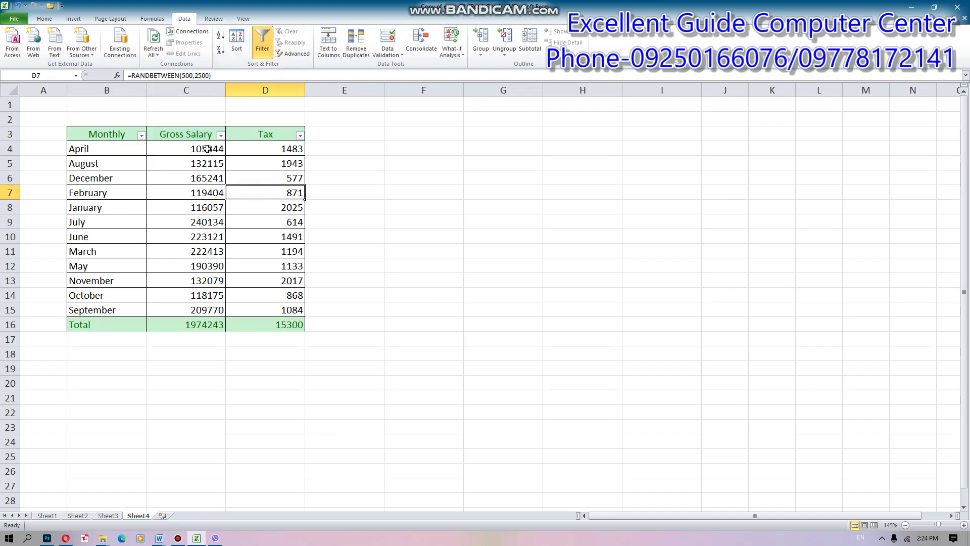
{"action": "left_click", "coordinate": [301, 135]}
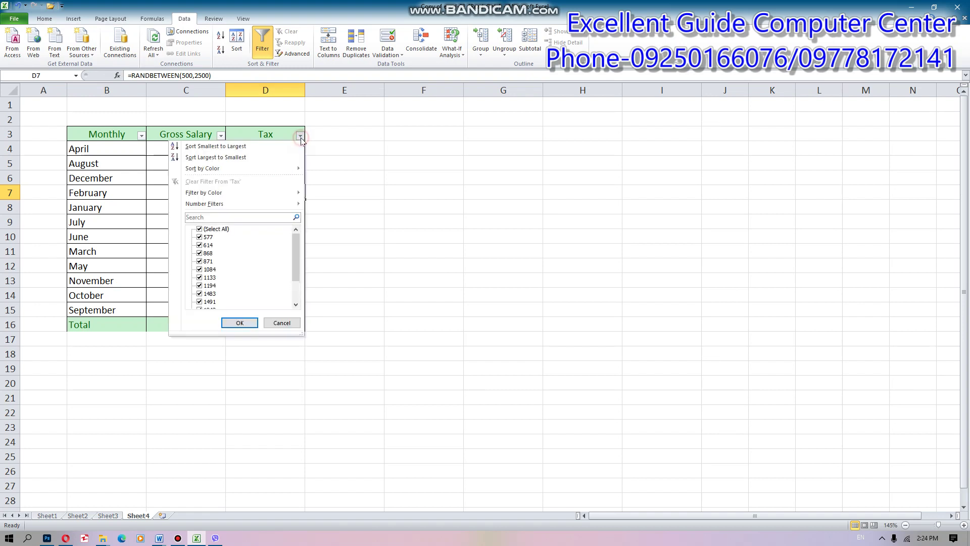
Step: Filter Tax to 871, then to 1410 only, and widen the Tax column
{"action": "left_click", "coordinate": [200, 229]}
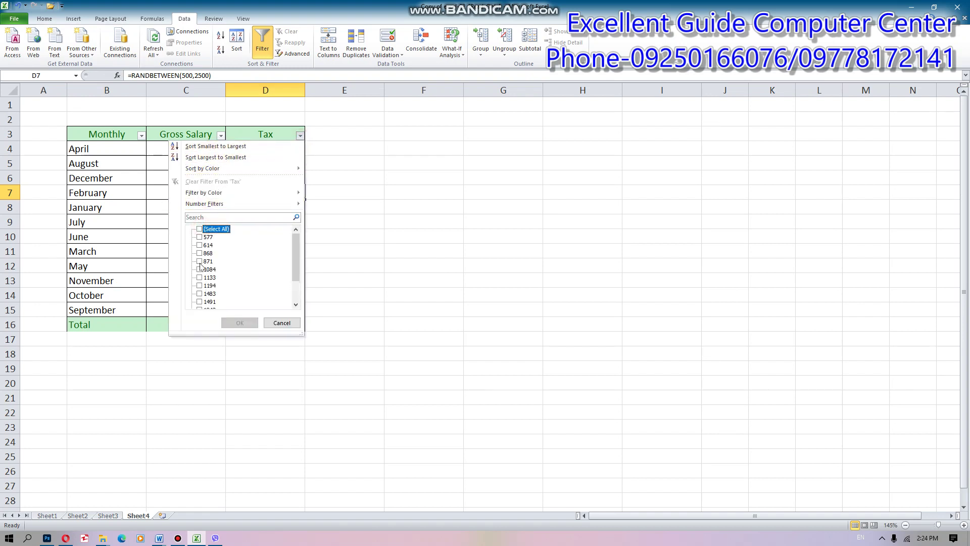
{"action": "left_click", "coordinate": [200, 263]}
{"action": "left_click", "coordinate": [240, 322]}
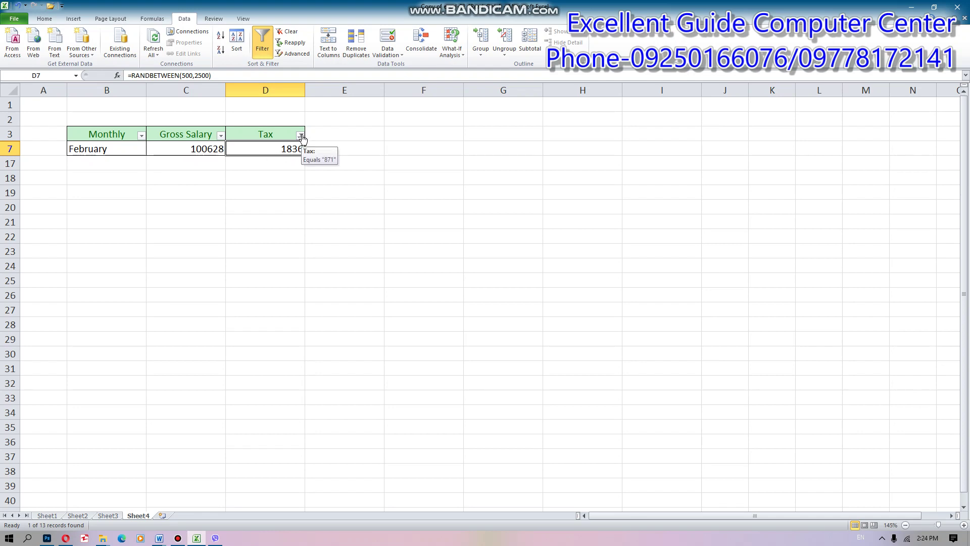
{"action": "left_click", "coordinate": [301, 136]}
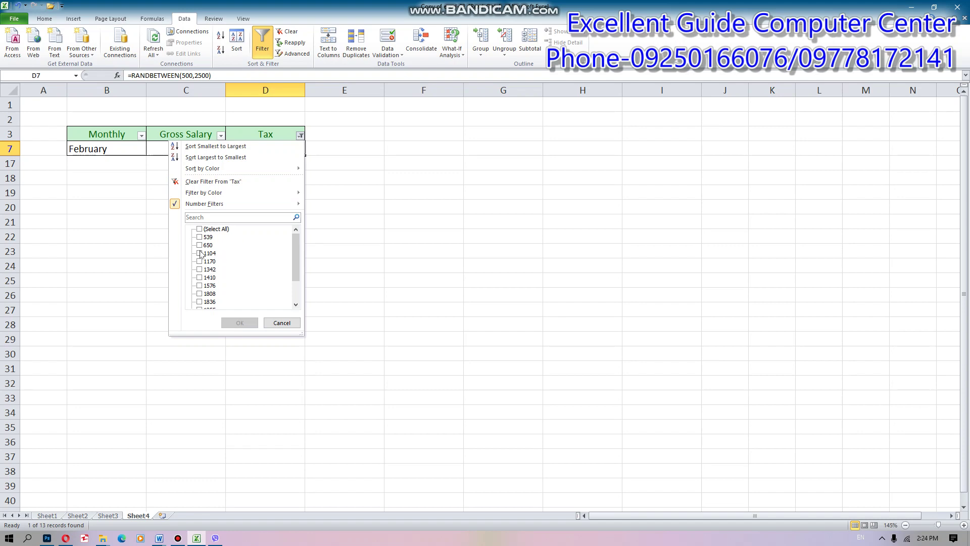
{"action": "left_click", "coordinate": [200, 278]}
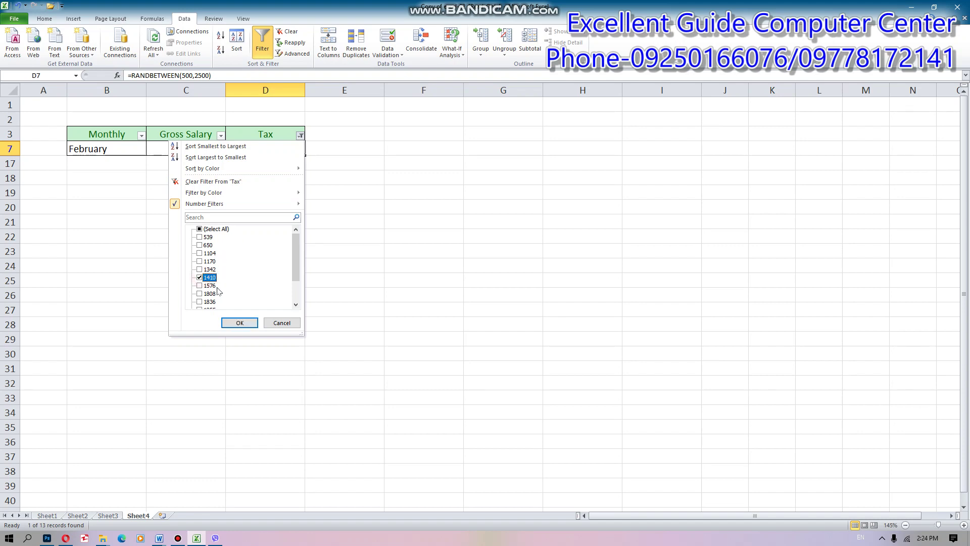
{"action": "left_click", "coordinate": [241, 326]}
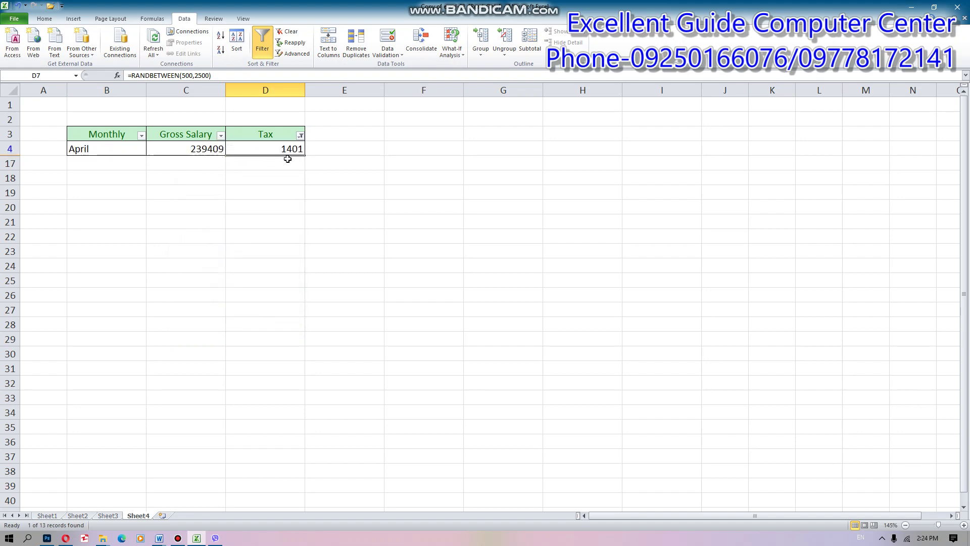
{"action": "left_click_drag", "start_coordinate": [305, 89], "coordinate": [321, 90]}
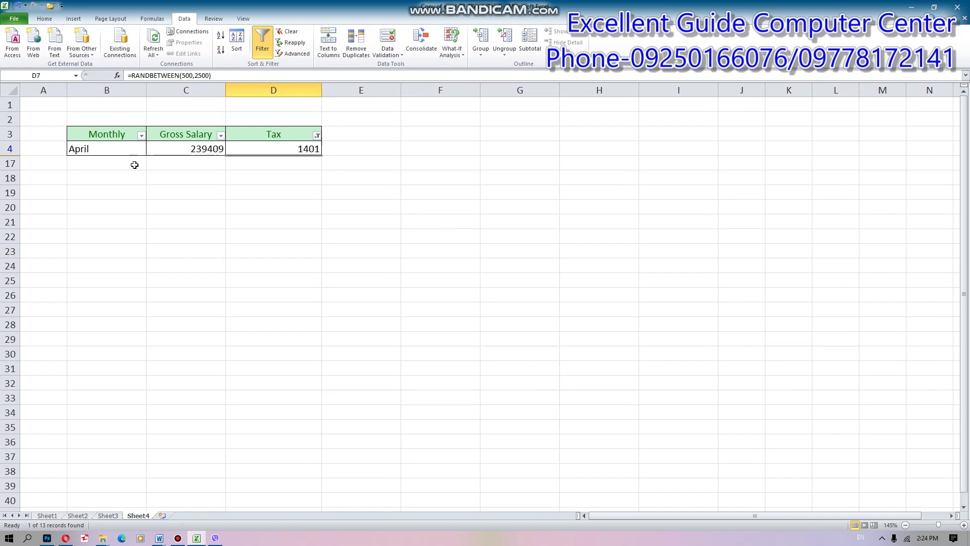
Step: Re-tick (Select All) in the Tax filter so all months and Tax total 19063 return
{"action": "left_click", "coordinate": [142, 135]}
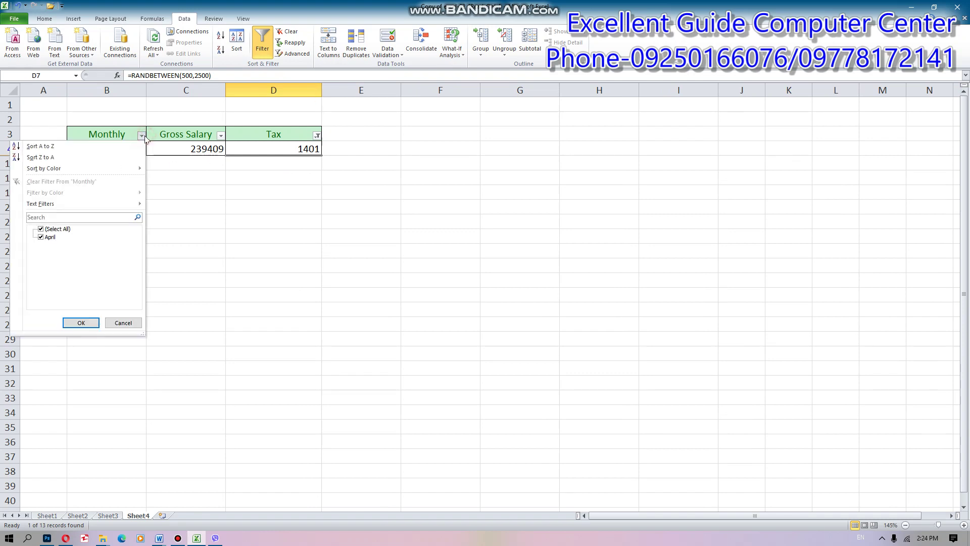
{"action": "left_click", "coordinate": [312, 175]}
{"action": "left_click", "coordinate": [316, 135]}
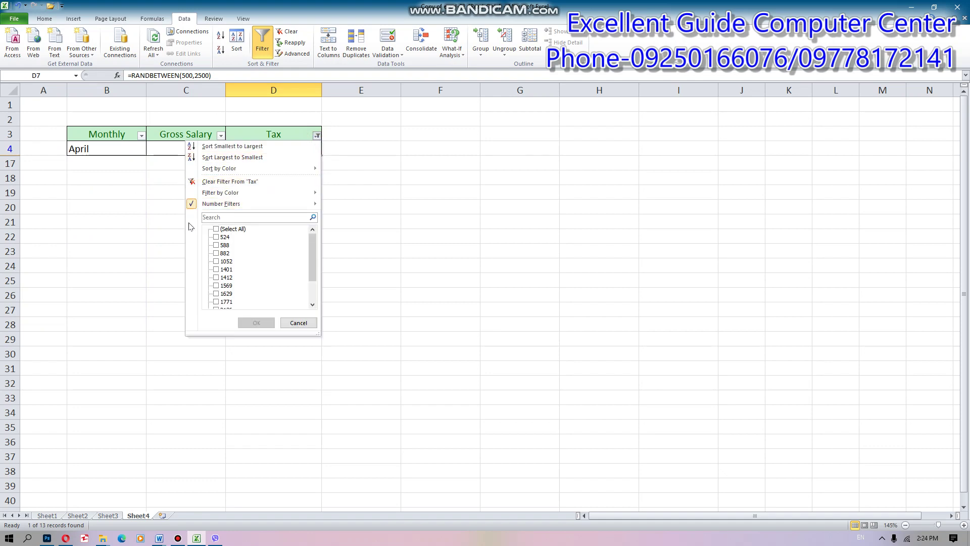
{"action": "left_click", "coordinate": [220, 228]}
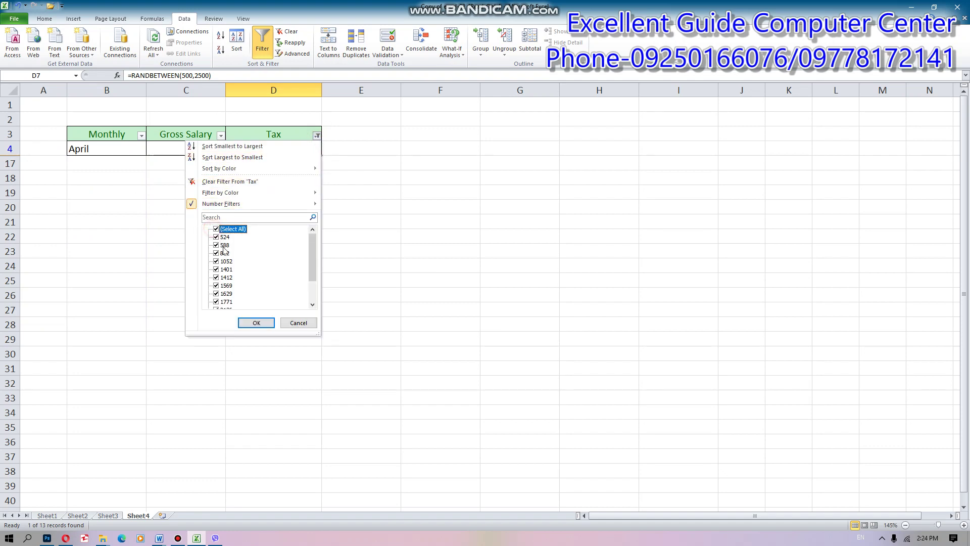
{"action": "left_click", "coordinate": [256, 322]}
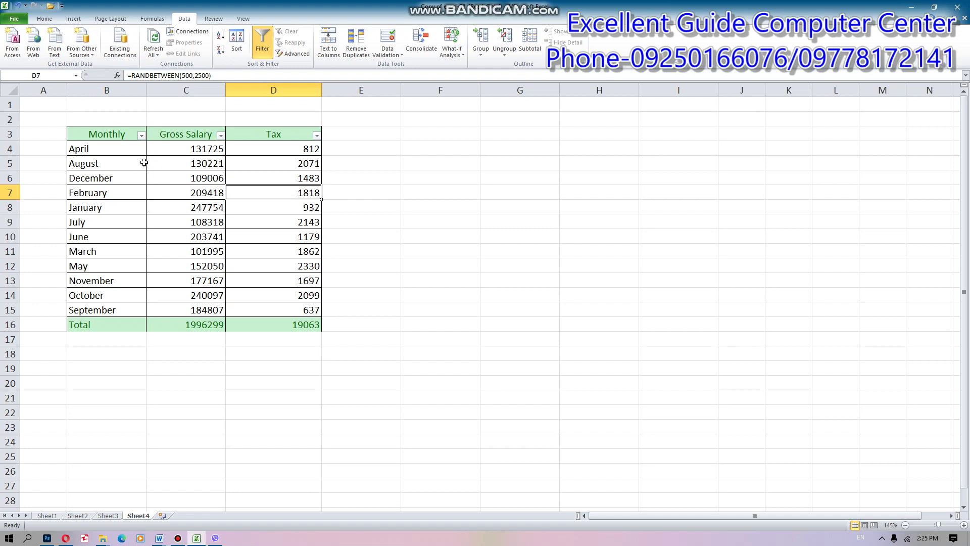
{"action": "left_click", "coordinate": [142, 135]}
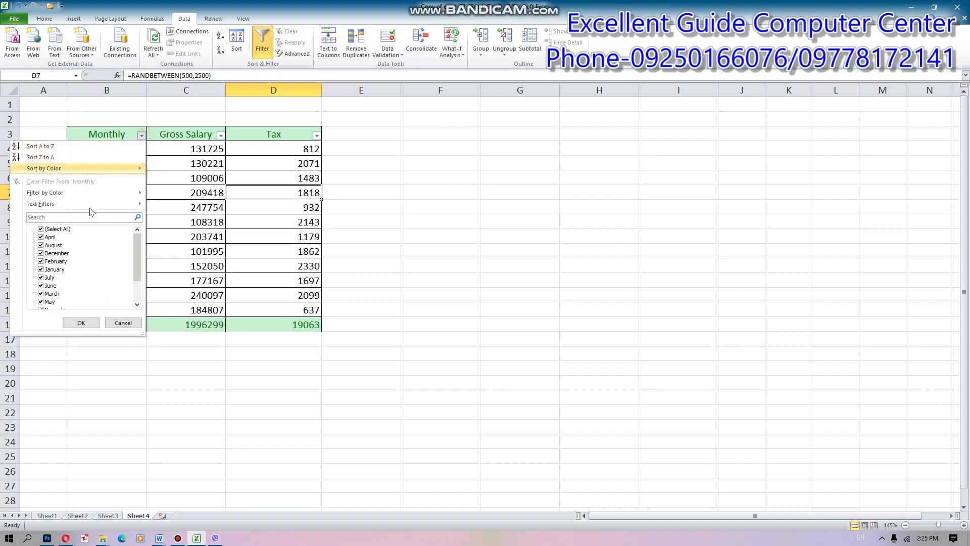
Step: Untick all months and keep only January in the Monthly filter
{"action": "left_click", "coordinate": [55, 229]}
{"action": "left_click", "coordinate": [51, 237]}
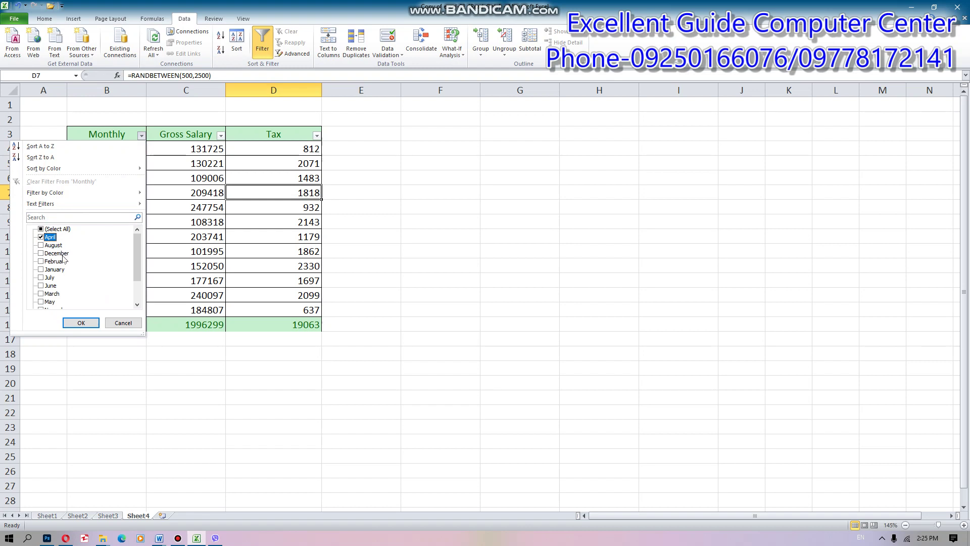
{"action": "left_click", "coordinate": [41, 237]}
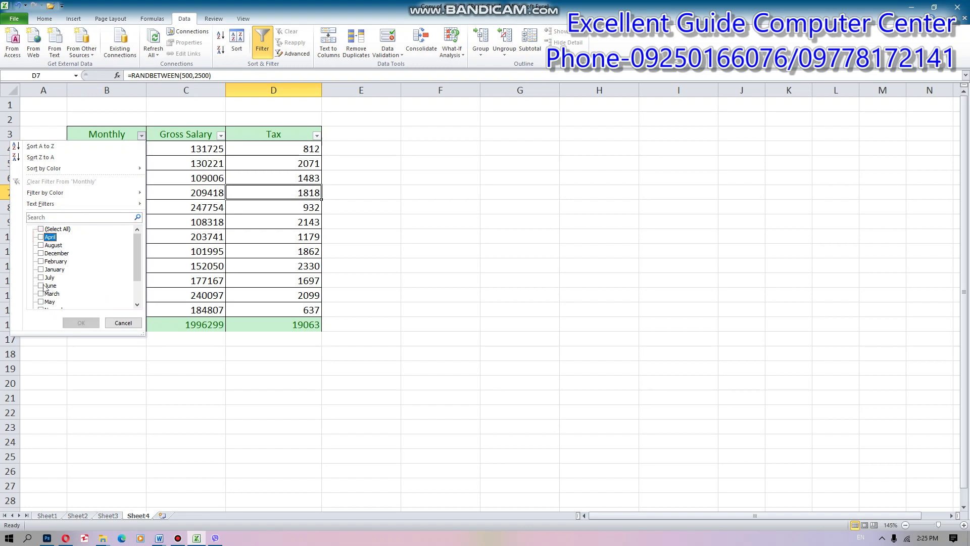
{"action": "scroll", "coordinate": [46, 287], "scroll_direction": "down", "scroll_amount": 2}
{"action": "scroll", "coordinate": [49, 296], "scroll_direction": "down", "scroll_amount": 2}
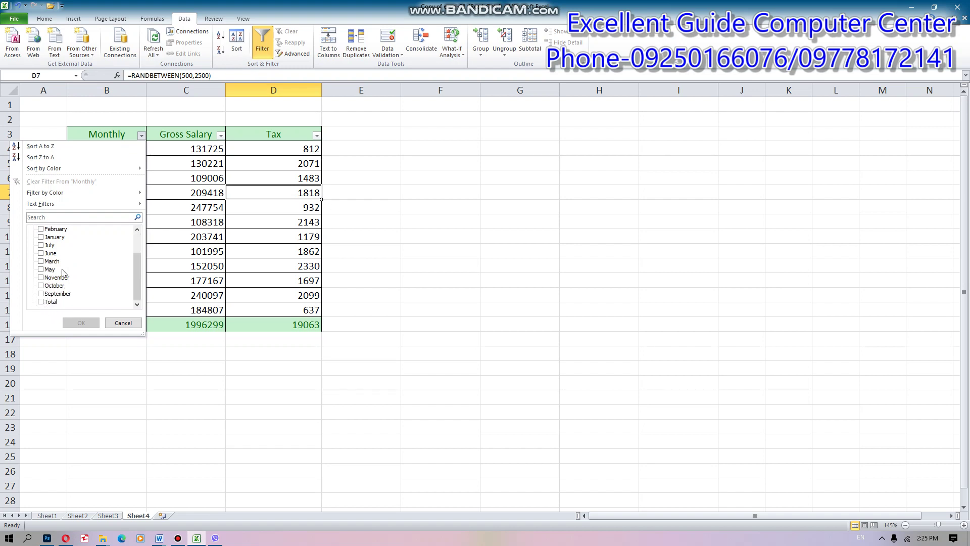
{"action": "left_click", "coordinate": [41, 237]}
{"action": "left_click", "coordinate": [81, 323]}
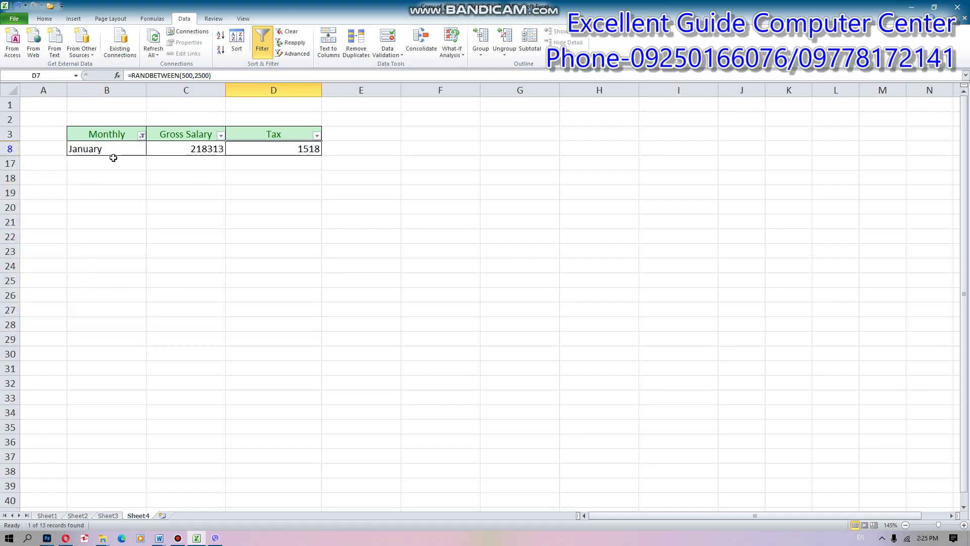
{"action": "left_click", "coordinate": [129, 163]}
Step: Add February to the Monthly filter alongside January
{"action": "left_click", "coordinate": [142, 135]}
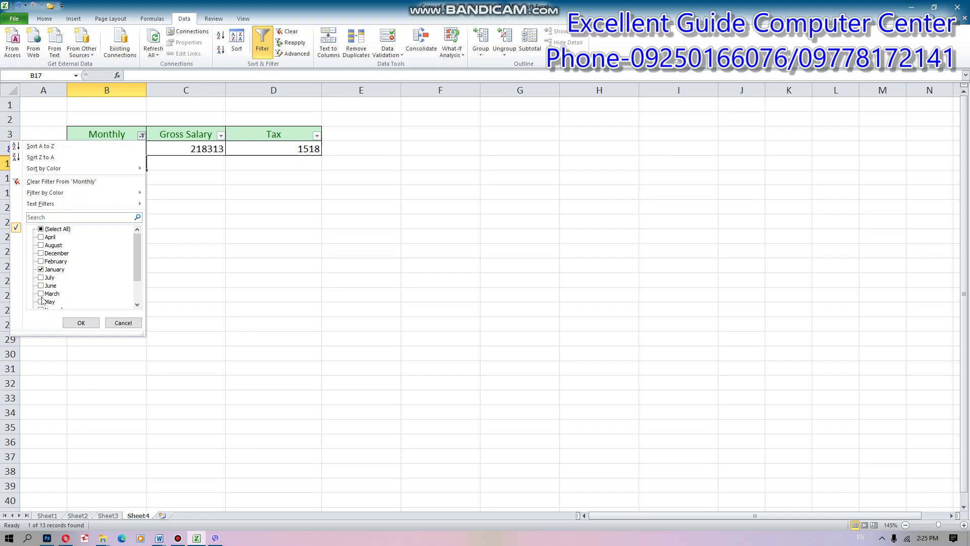
{"action": "left_click", "coordinate": [41, 261]}
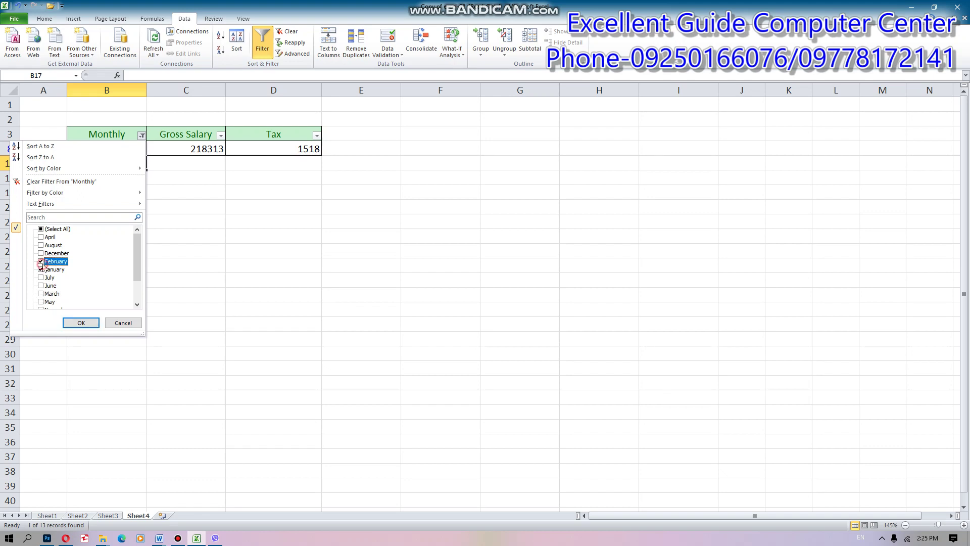
{"action": "left_click", "coordinate": [80, 322]}
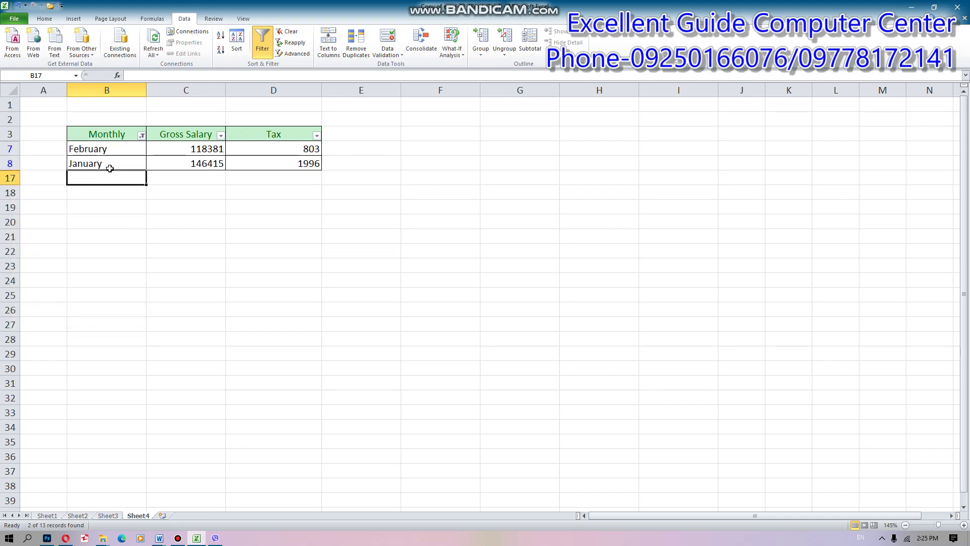
{"action": "left_click", "coordinate": [142, 135]}
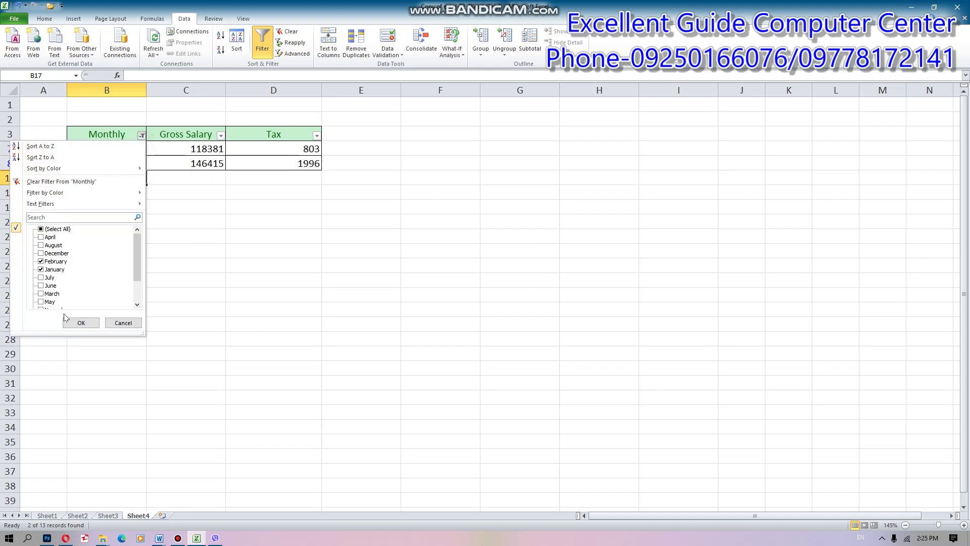
{"action": "left_click", "coordinate": [41, 146]}
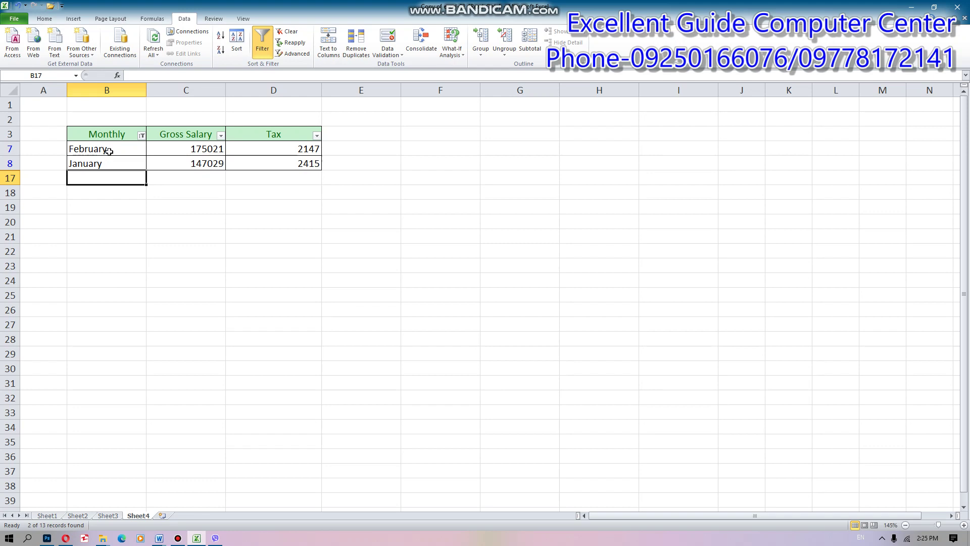
{"action": "left_click", "coordinate": [142, 135]}
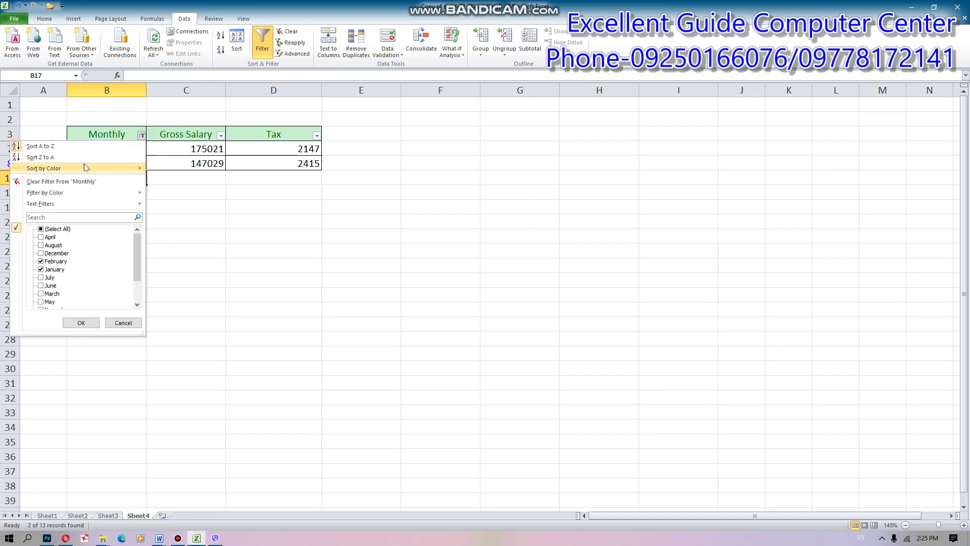
{"action": "left_click", "coordinate": [81, 156]}
{"action": "left_click", "coordinate": [133, 162]}
Step: Add March and then April to the Monthly filter
{"action": "left_click", "coordinate": [142, 136]}
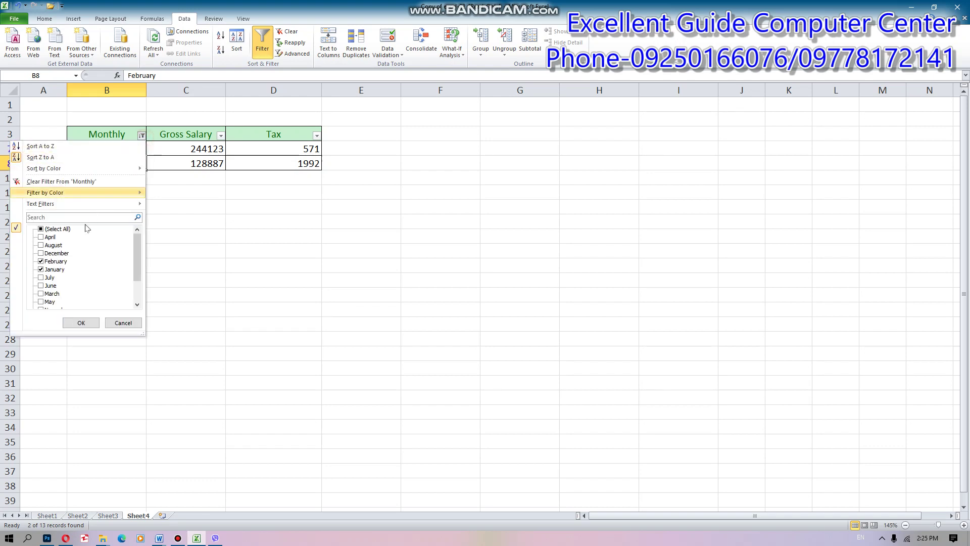
{"action": "left_click", "coordinate": [50, 295]}
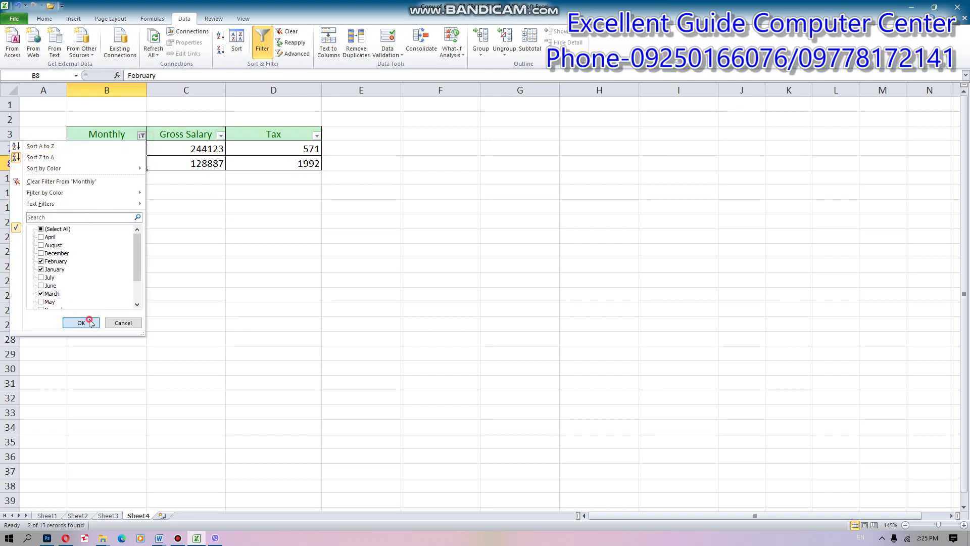
{"action": "left_click", "coordinate": [81, 323]}
{"action": "left_click", "coordinate": [142, 135]}
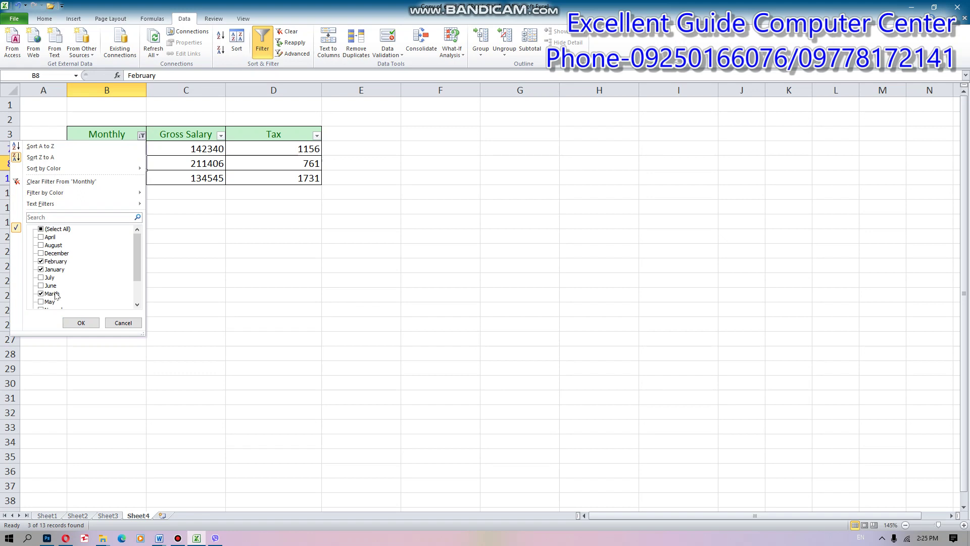
{"action": "left_click", "coordinate": [41, 237]}
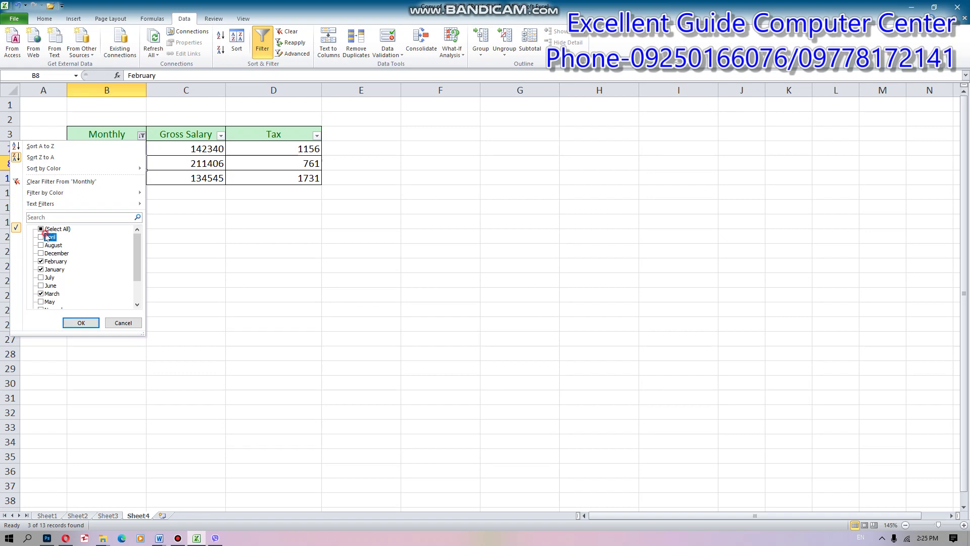
{"action": "left_click", "coordinate": [81, 322]}
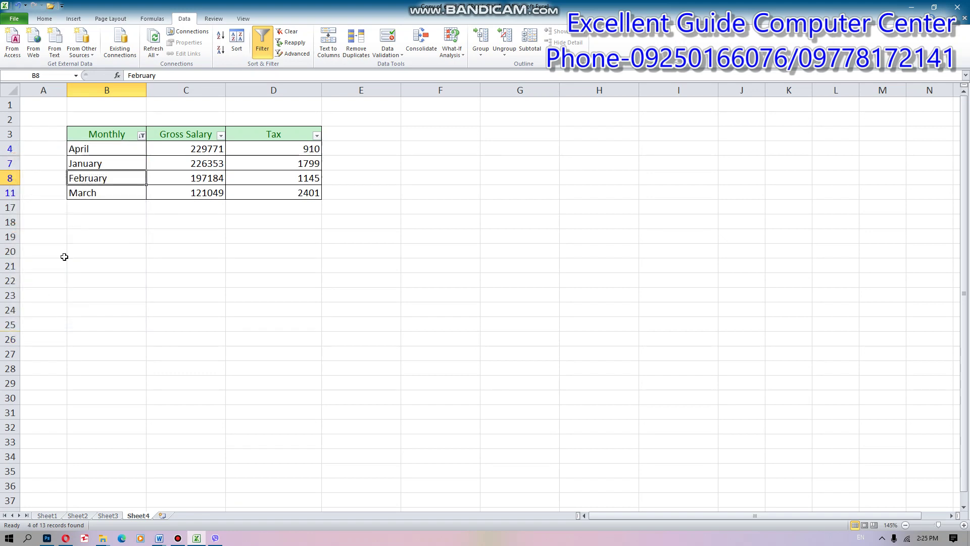
{"action": "left_click", "coordinate": [92, 150]}
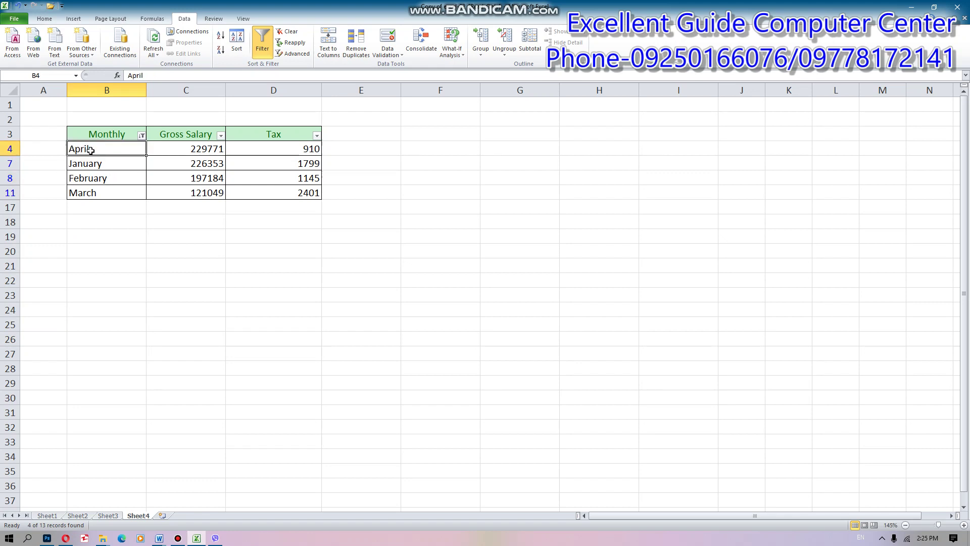
{"action": "left_click", "coordinate": [142, 135]}
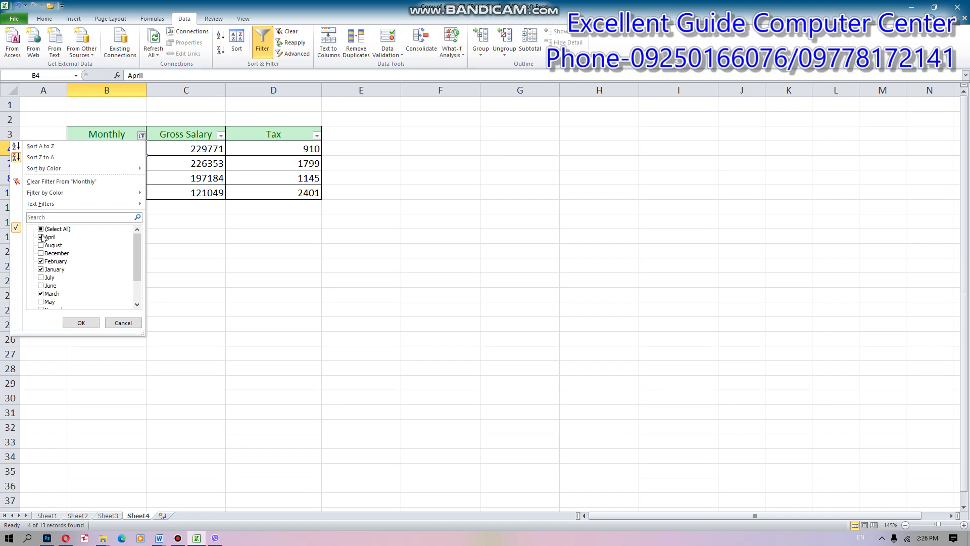
{"action": "left_click", "coordinate": [40, 230]}
{"action": "left_click", "coordinate": [41, 230]}
{"action": "left_click", "coordinate": [46, 246]}
{"action": "left_click", "coordinate": [237, 197]}
{"action": "left_click", "coordinate": [221, 135]}
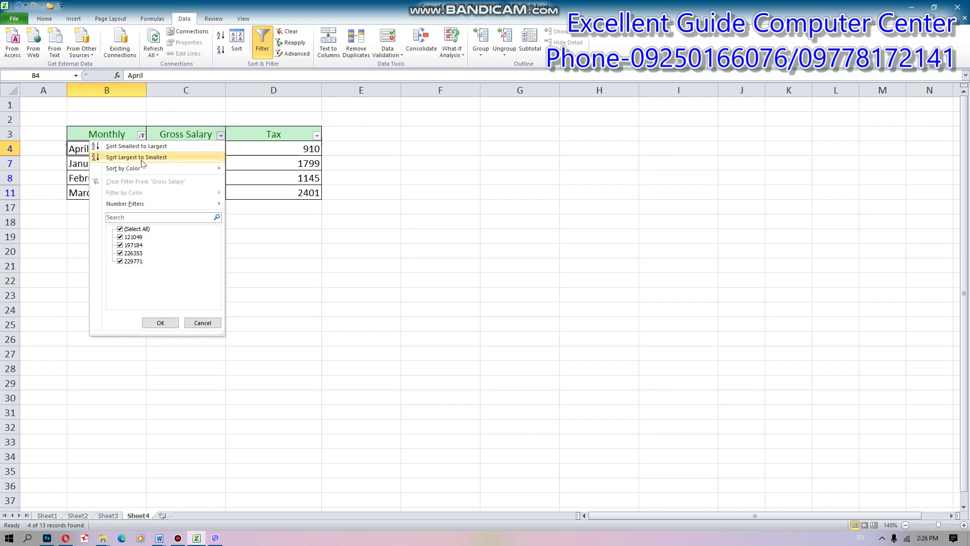
{"action": "left_click", "coordinate": [201, 323]}
{"action": "left_click", "coordinate": [185, 193]}
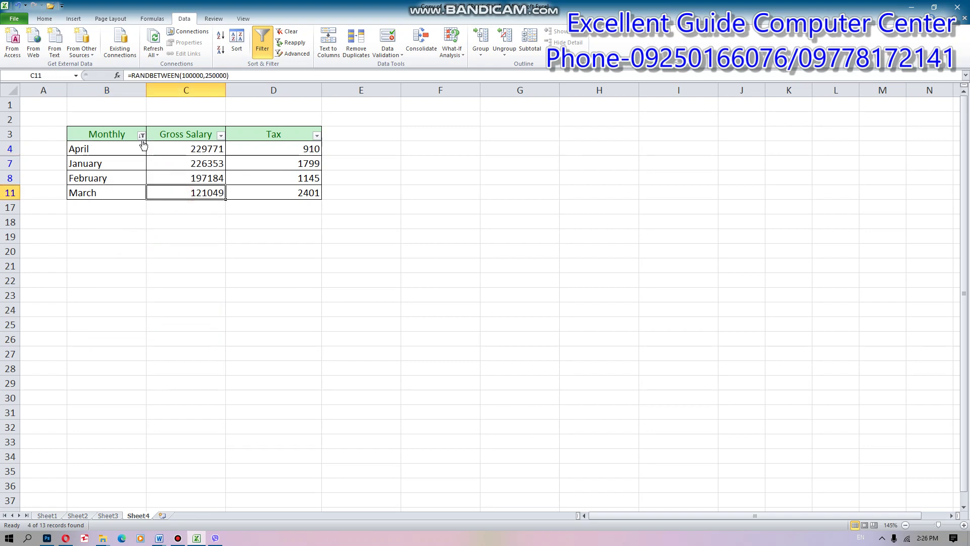
{"action": "left_click", "coordinate": [178, 167]}
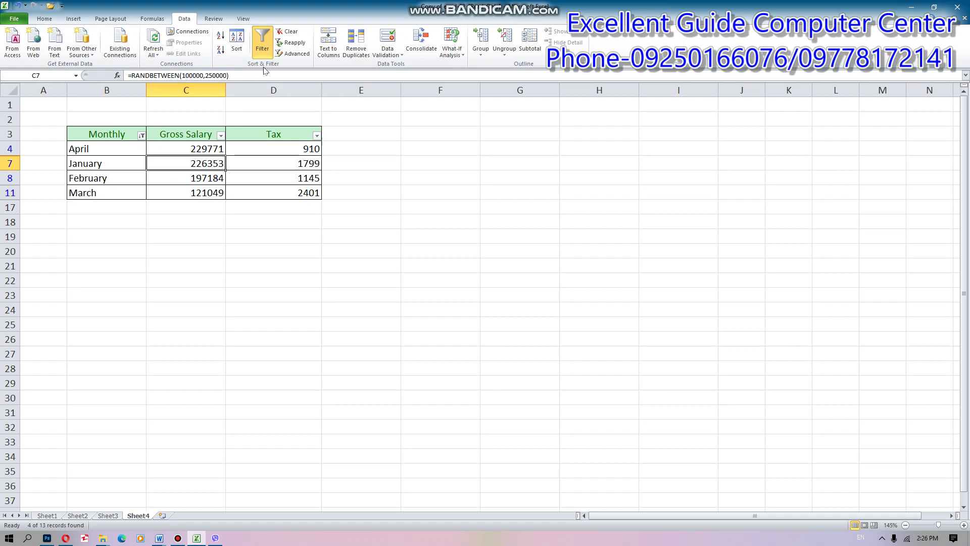
Step: Switch off AutoFilter so all twelve months return, with totals 1837207 and 15702
{"action": "left_click", "coordinate": [262, 51]}
{"action": "left_click", "coordinate": [160, 223]}
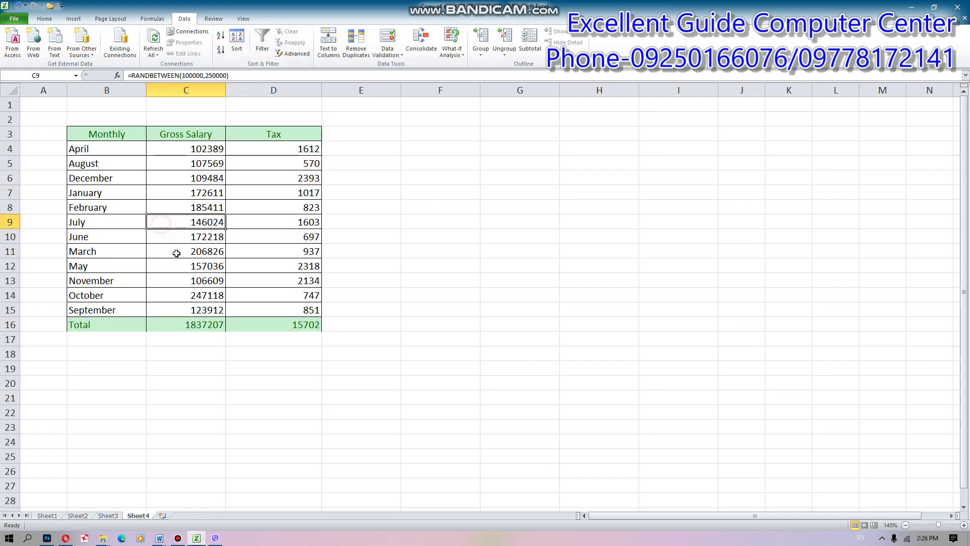